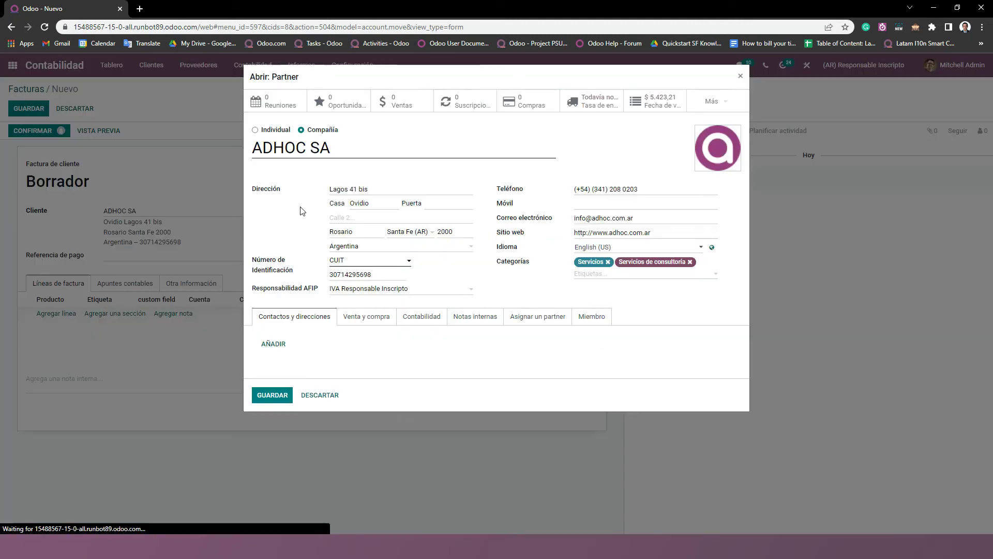
Review the ADHOC SA partner's identification type, identification number and AFIP responsibility options, and discard the partner form without changes
left_click(402, 266)
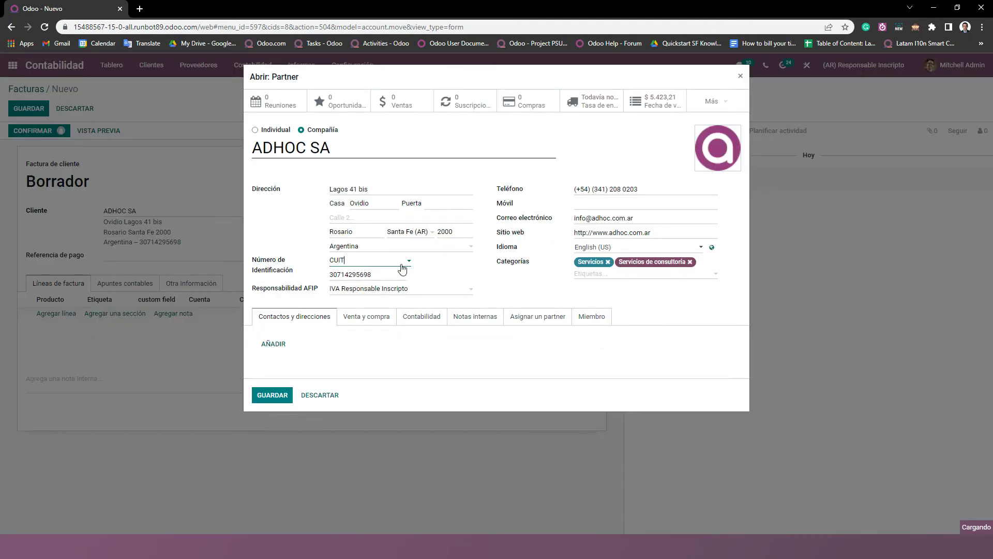
left_click(446, 268)
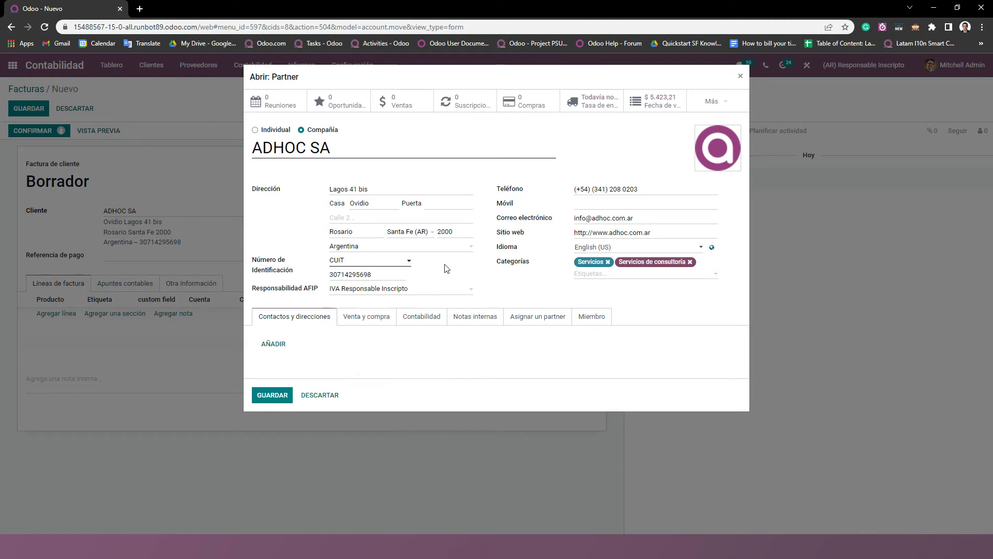
double_click(376, 274)
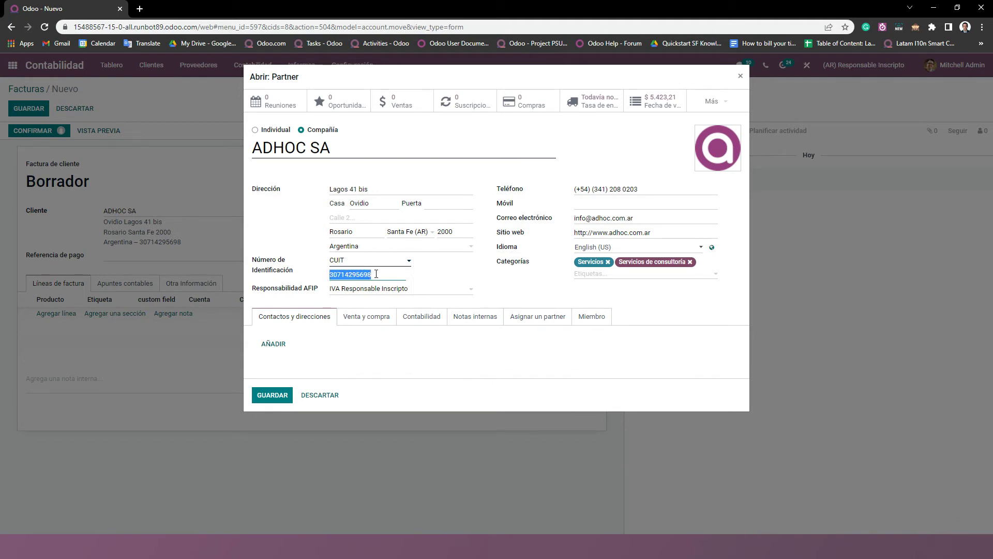
left_click(493, 288)
double_click(296, 290)
left_click(455, 290)
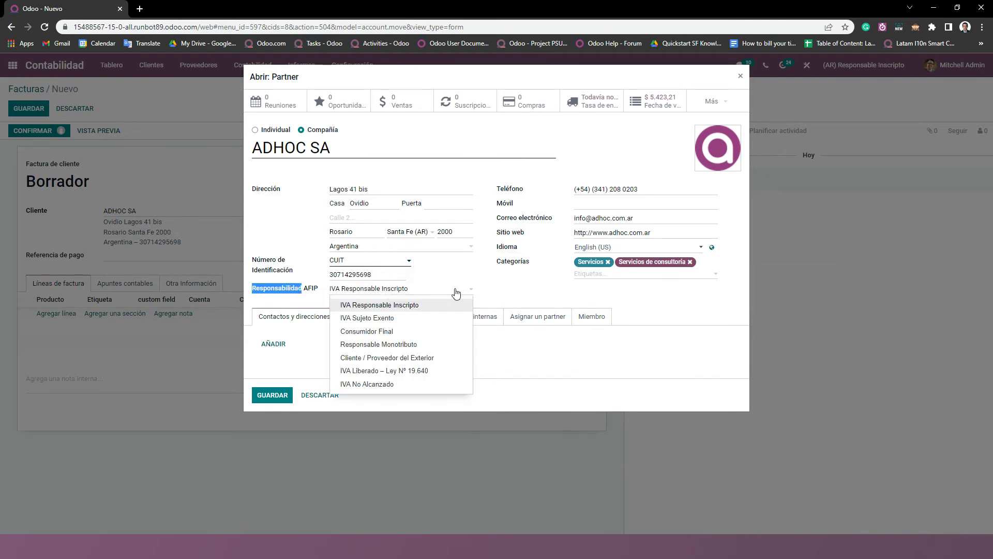
left_click(497, 291)
left_click(472, 292)
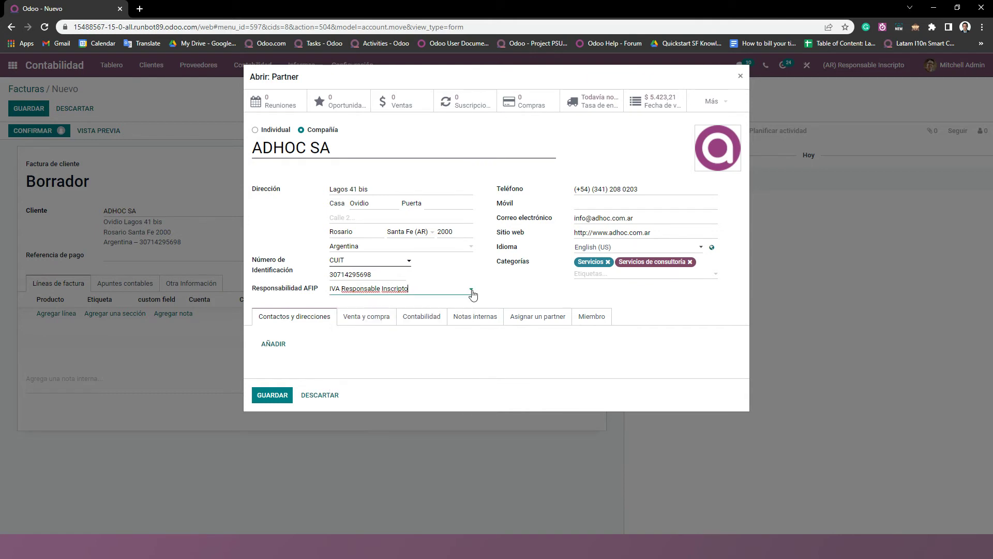
left_click(496, 294)
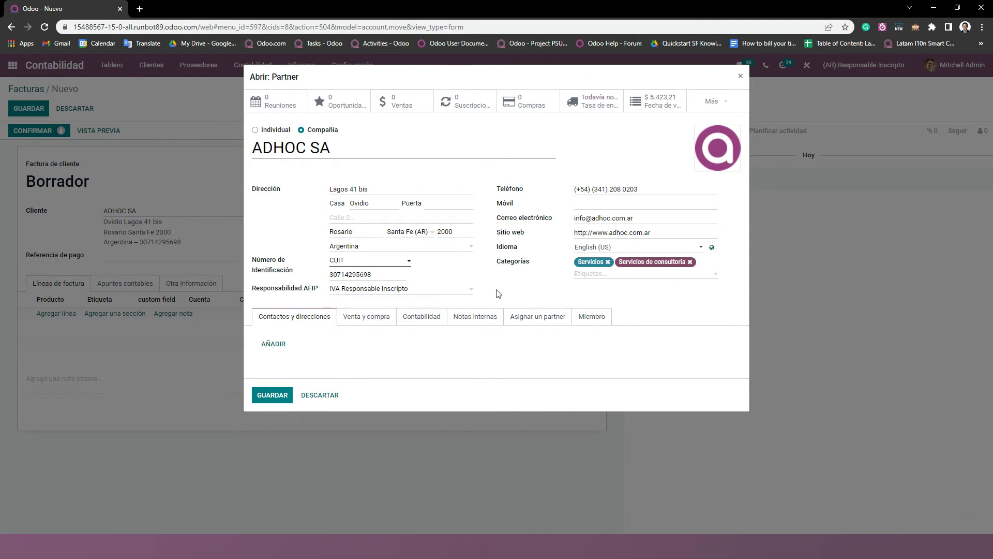
left_click(320, 395)
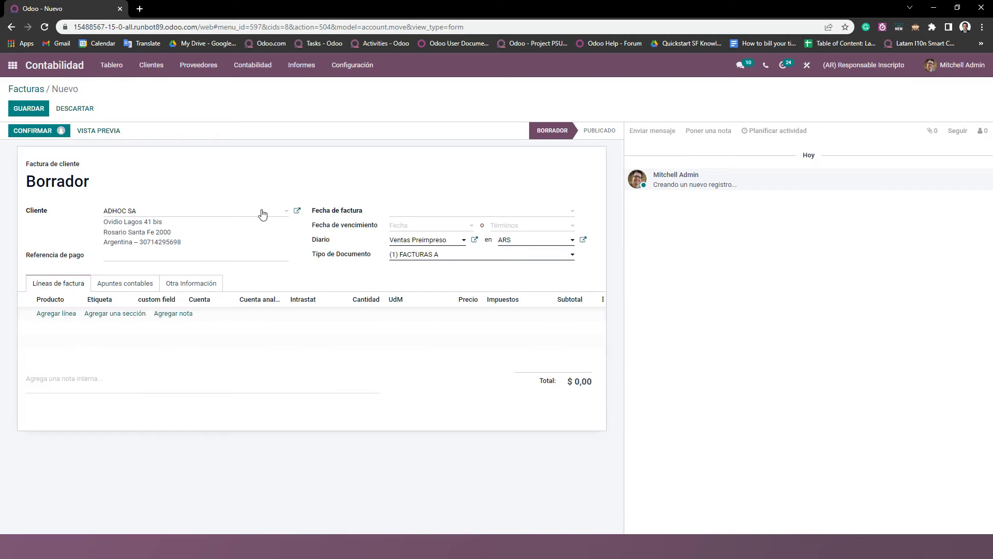
Check the available document types for the invoice and set the invoice date to 13/05/2022
left_click(470, 259)
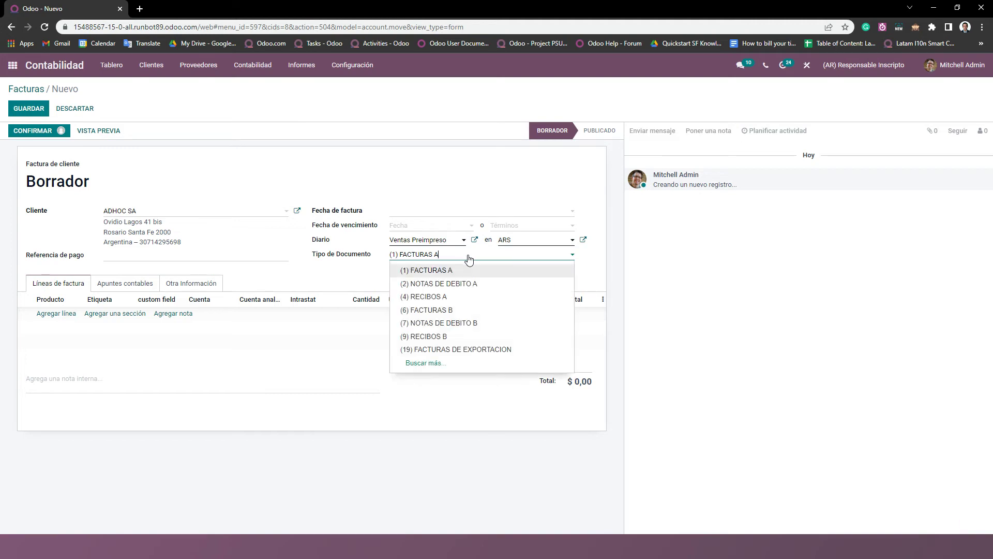
left_click(370, 274)
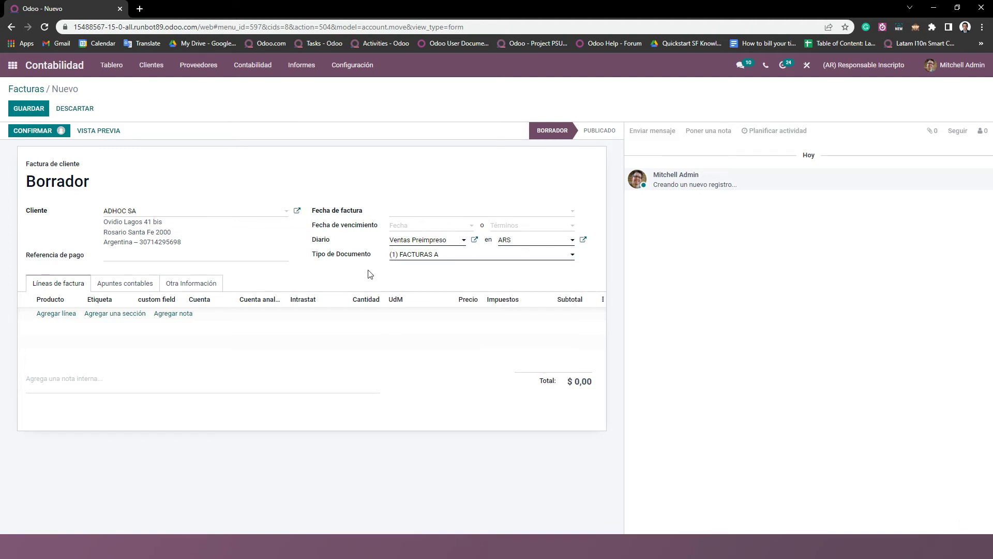
left_click(419, 212)
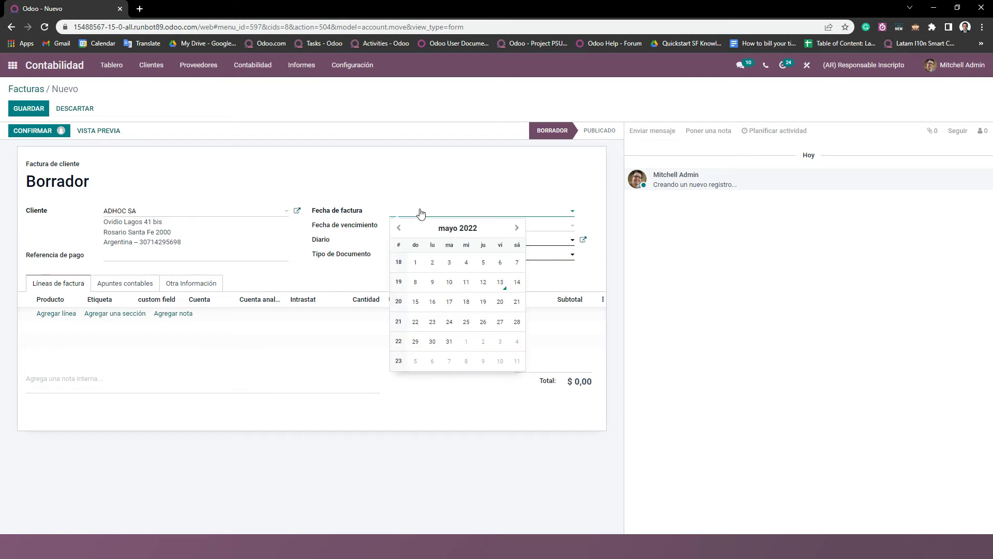
left_click(501, 282)
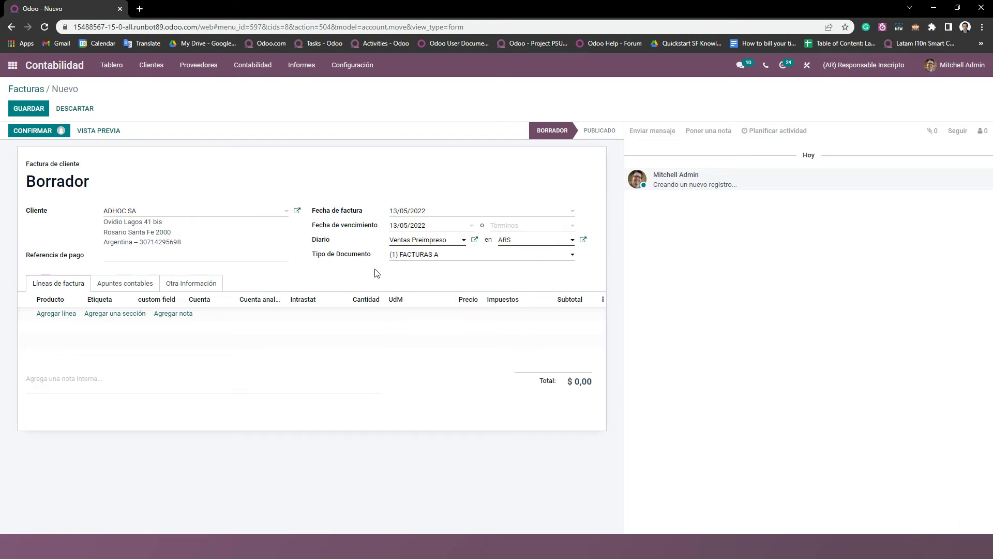
Change the invoice's journal to Electronic Invoice (FE), dismissing any error raised along the way
left_click(454, 246)
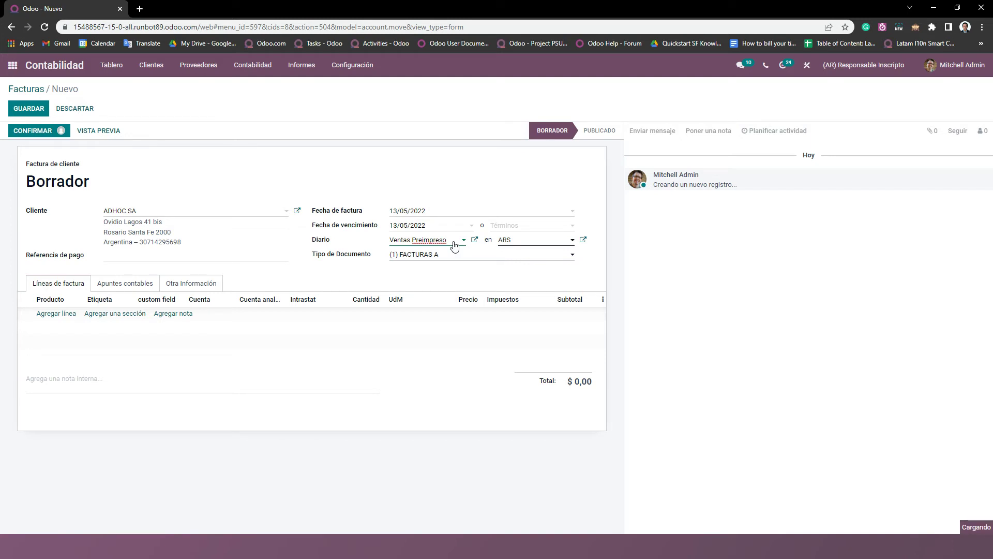
left_click(442, 271)
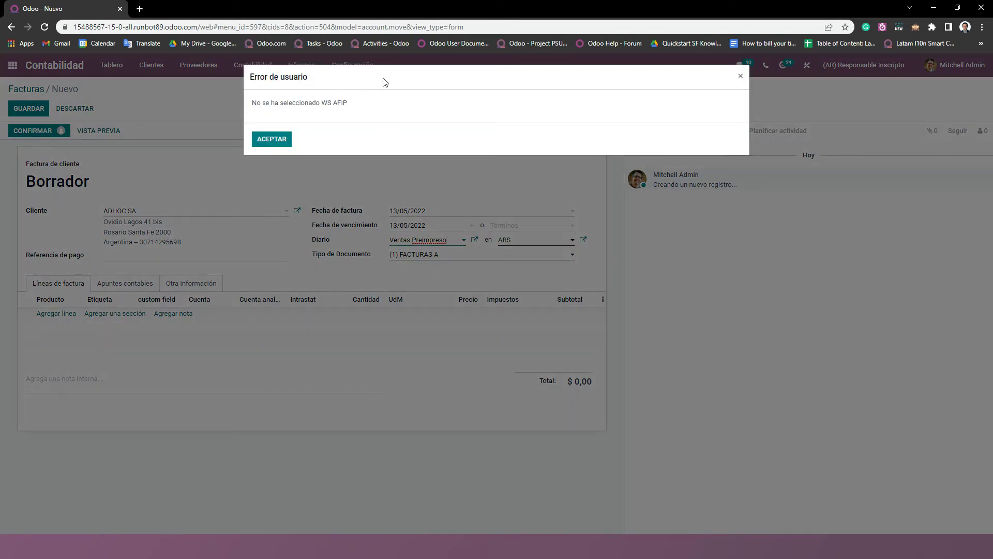
left_click(271, 143)
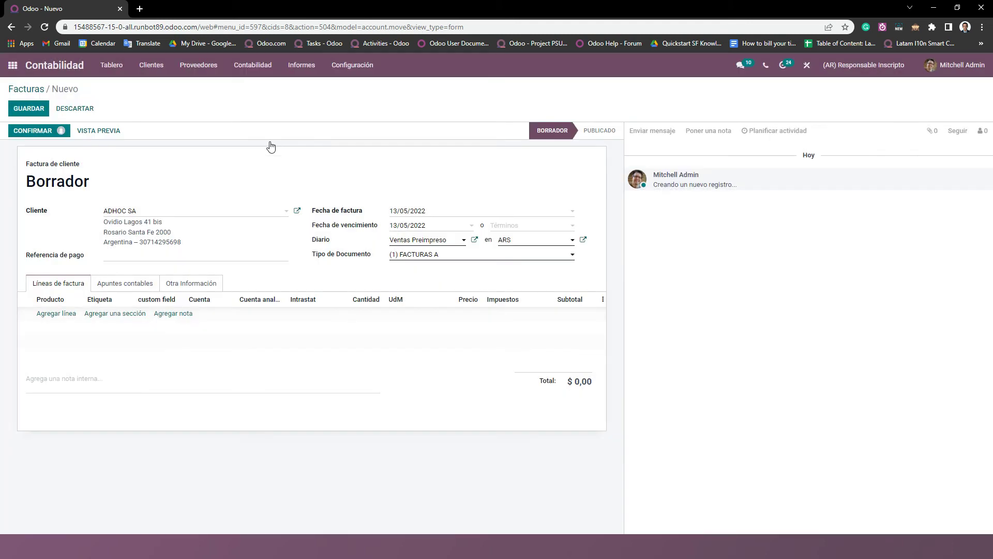
left_click(462, 242)
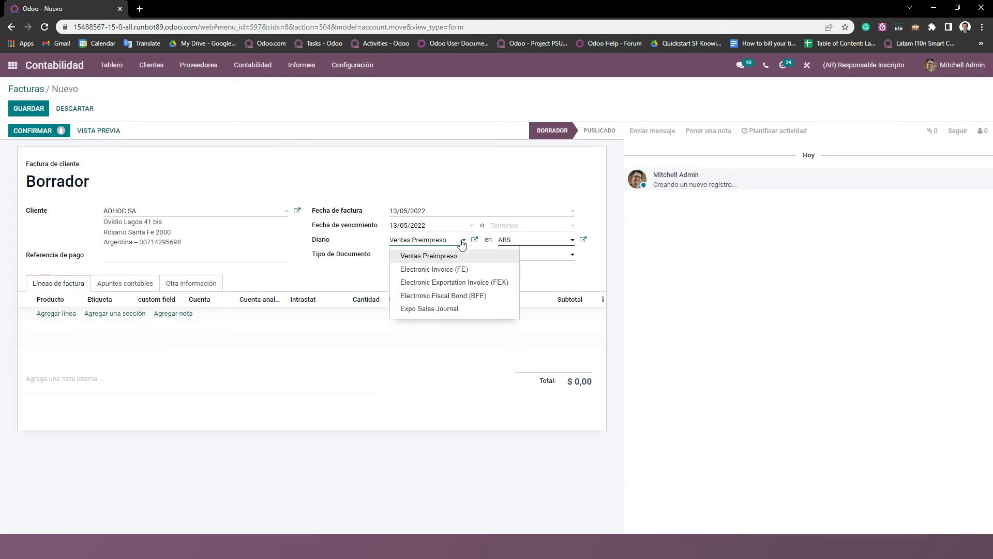
left_click(438, 271)
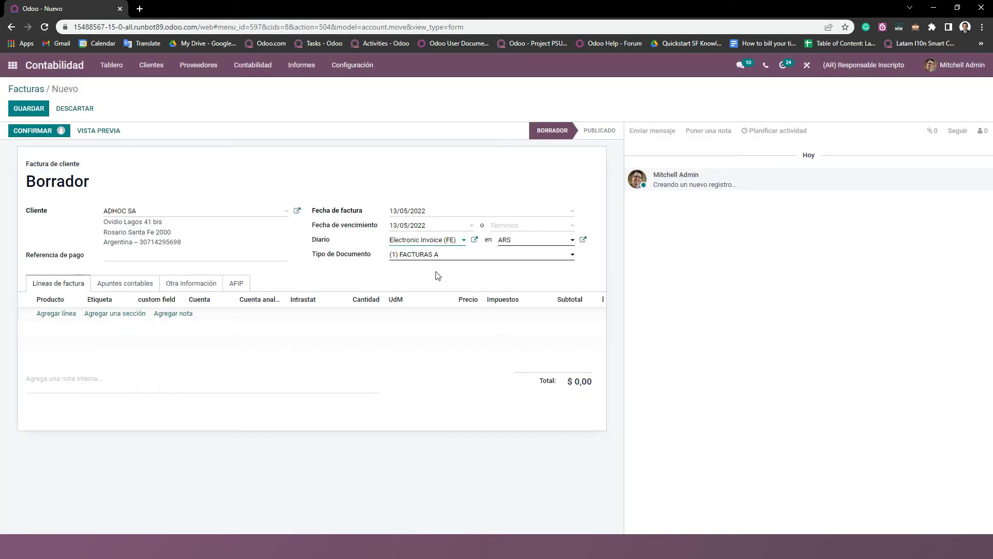
Examine the AFIP point-of-sale system options in the Electronic Invoice (FE) journal's settings and discard the journal form
left_click(475, 242)
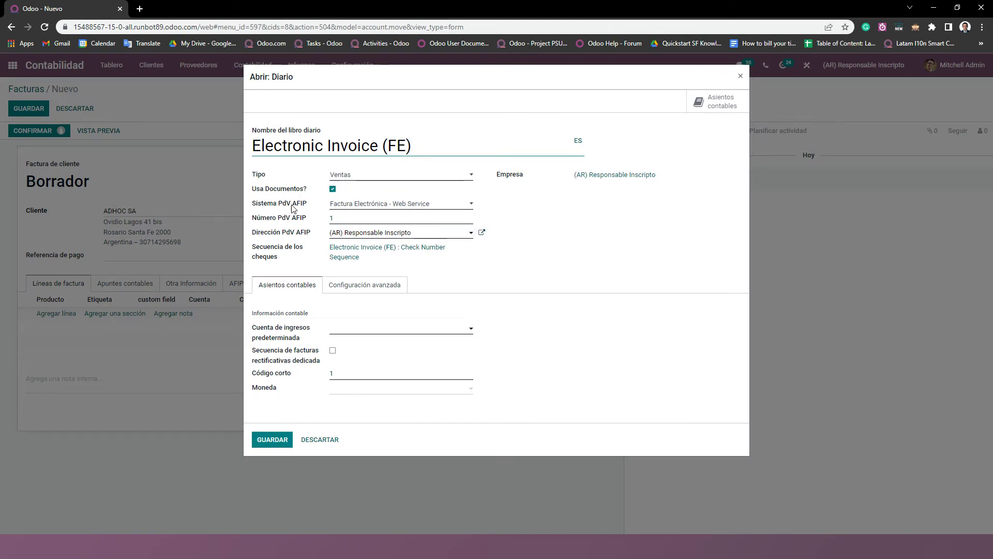
left_click(448, 207)
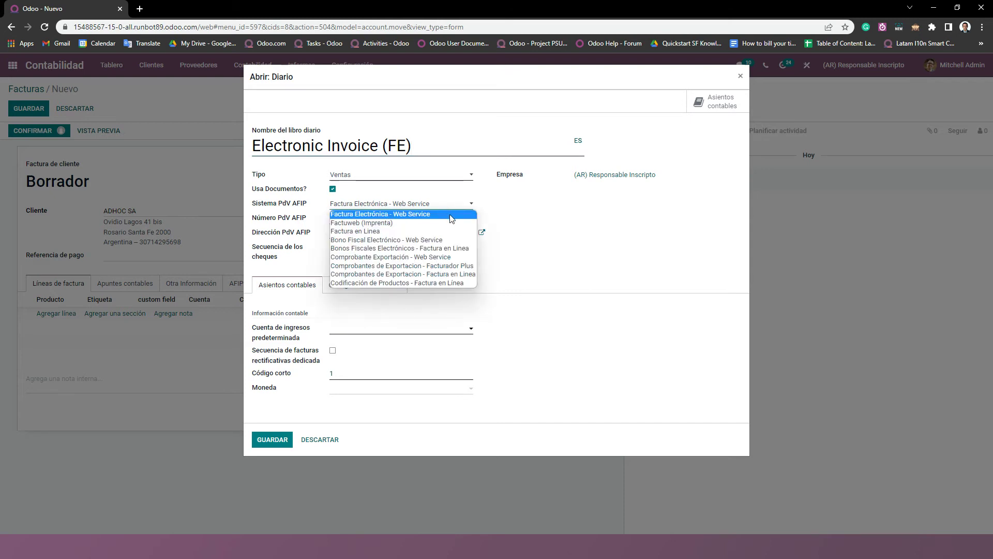
left_click(451, 218)
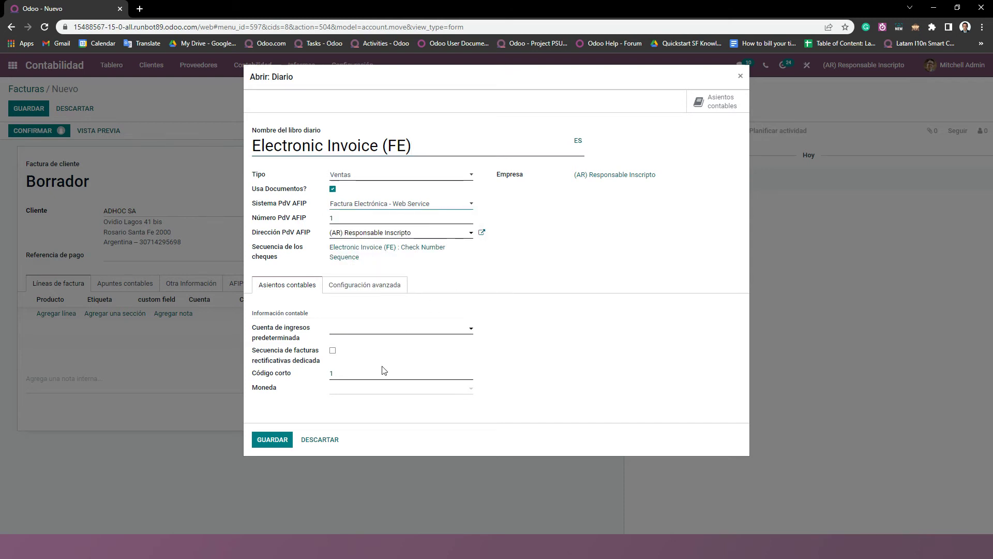
left_click(320, 439)
Add the product [DESK0005] Escritorio personalizable (Personalizado, Blanco) as an invoice line and confirm the invoice
left_click(56, 314)
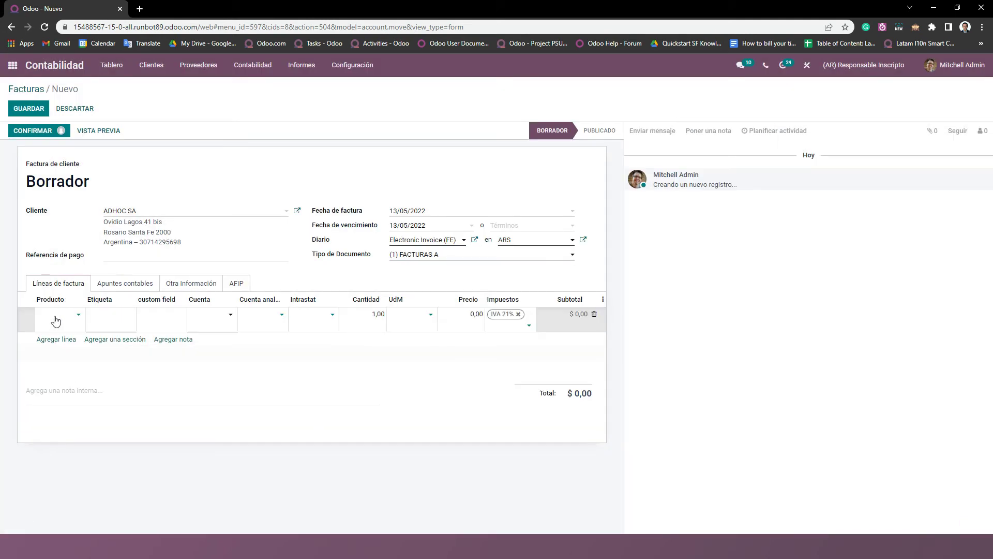
type("escri")
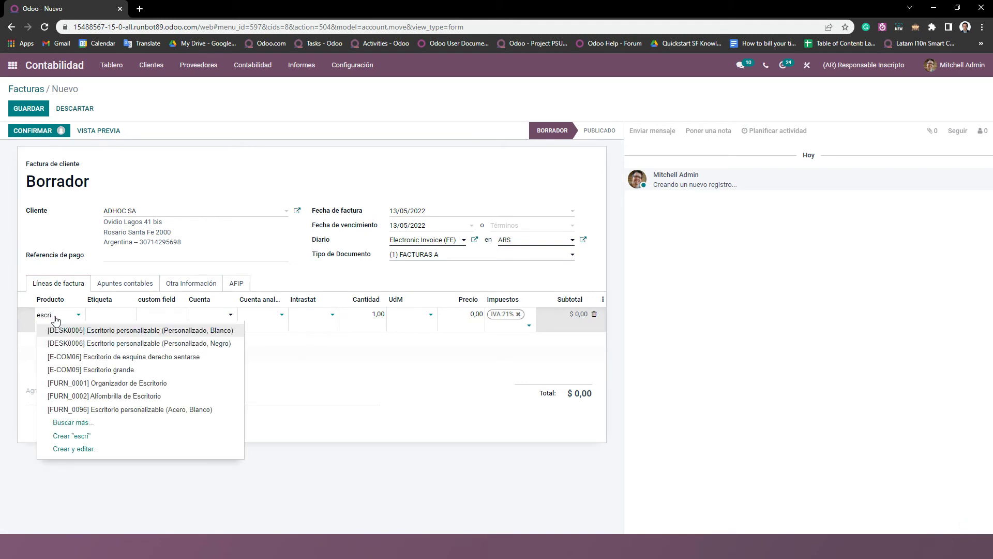
left_click(118, 331)
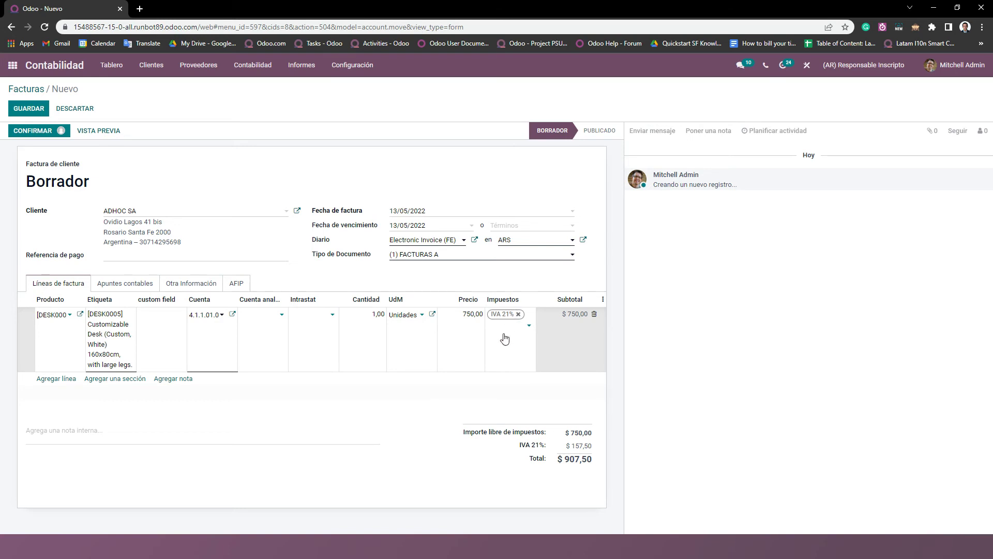
left_click(34, 132)
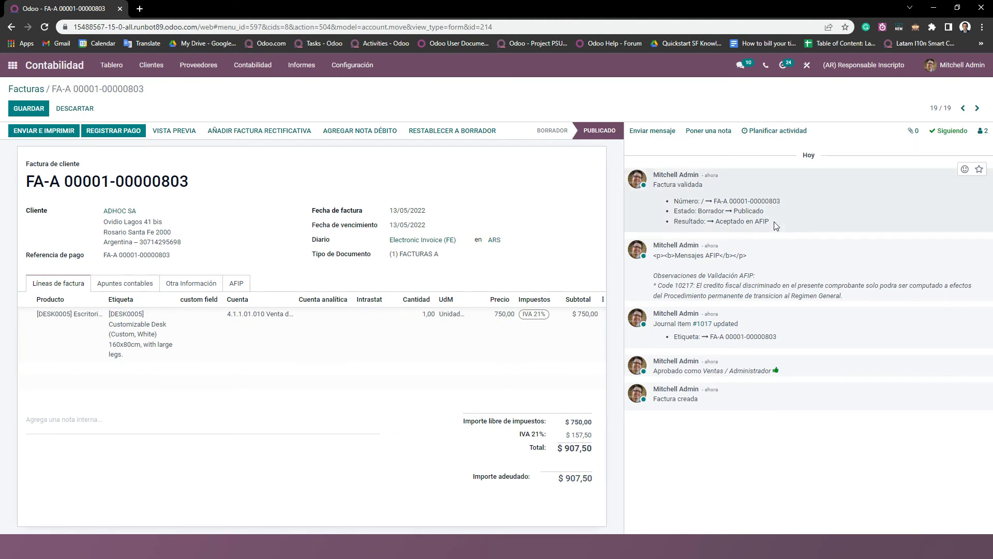
Examine the AFIP validation result in the invoice's message log and its AFIP authorization details
left_click_drag(774, 221, 678, 220)
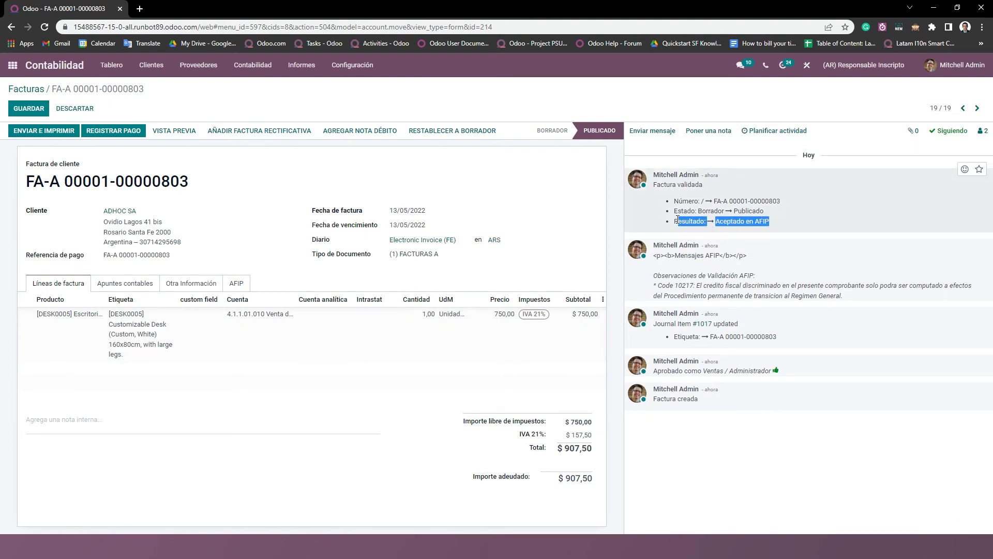
left_click(237, 284)
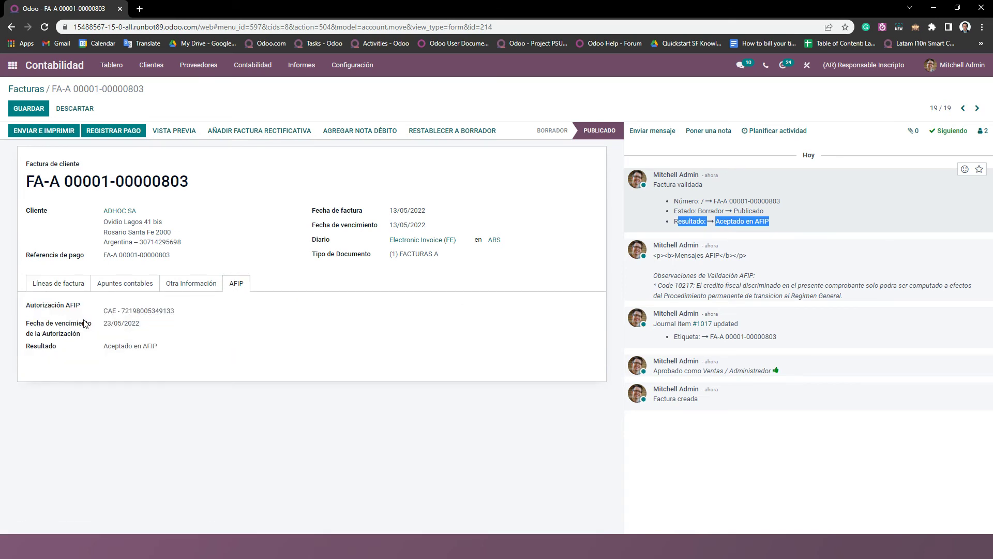
left_click_drag(176, 311, 97, 315)
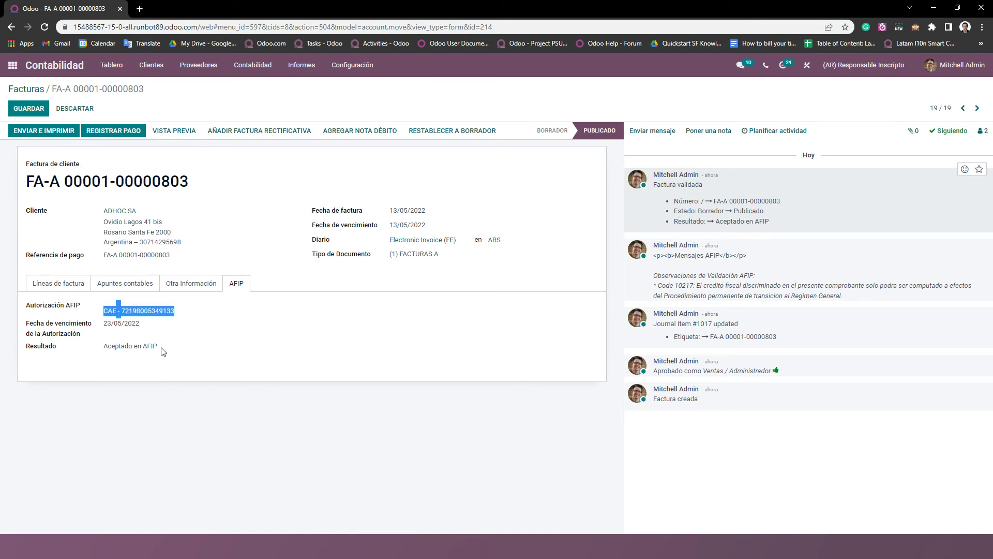
left_click_drag(161, 352, 105, 352)
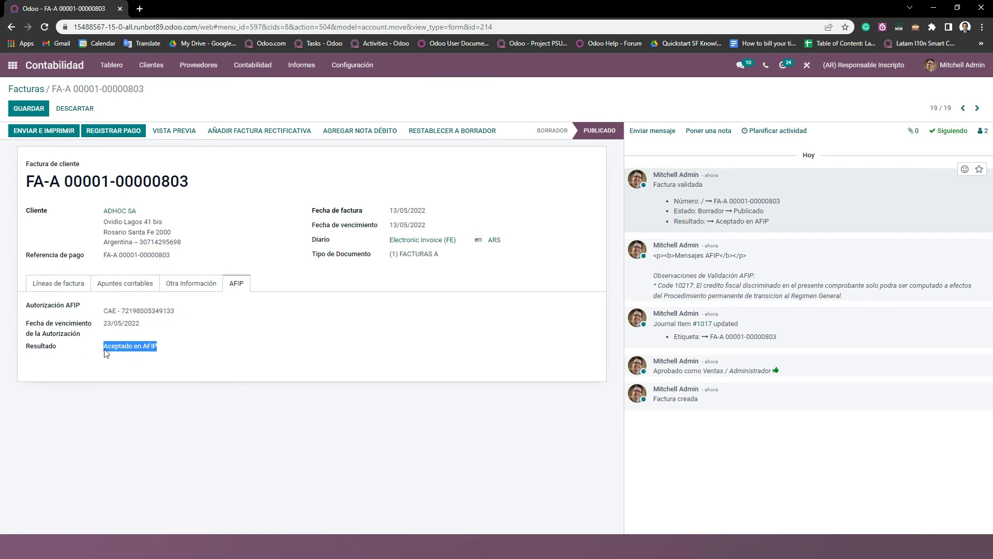
left_click(291, 269)
Enable developer mode by inserting ?debug=1 after "web" in the page's URL and reload the invoice
left_click(215, 28)
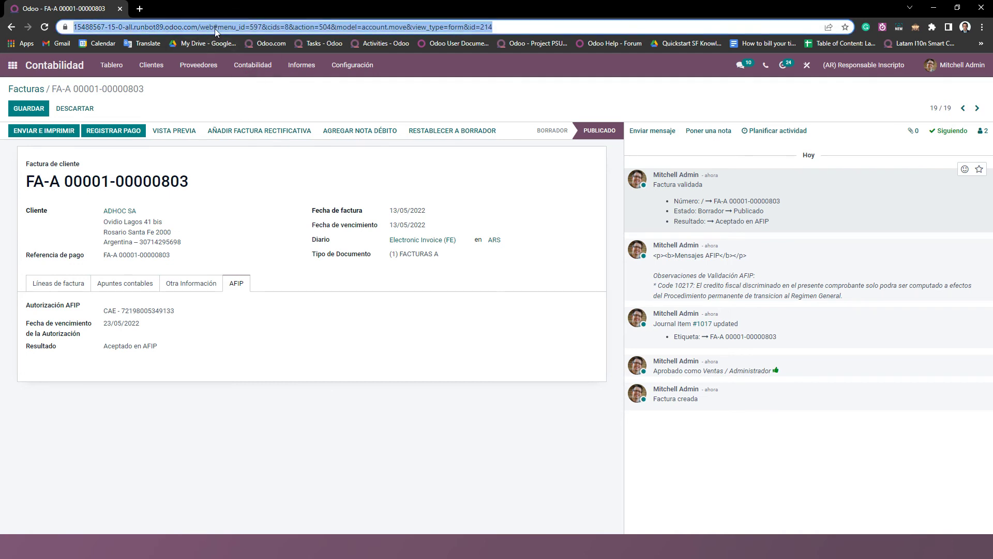
left_click(216, 29)
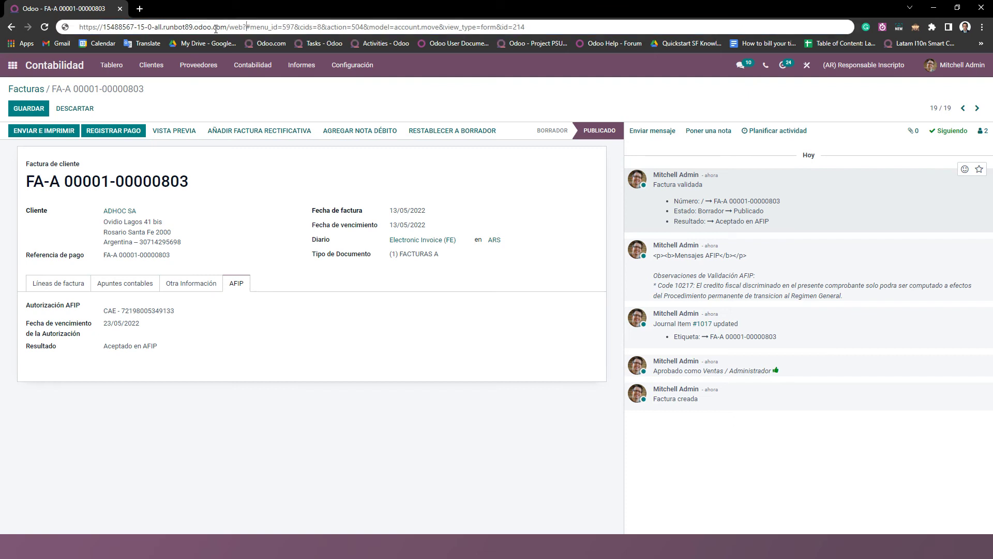
type("?de")
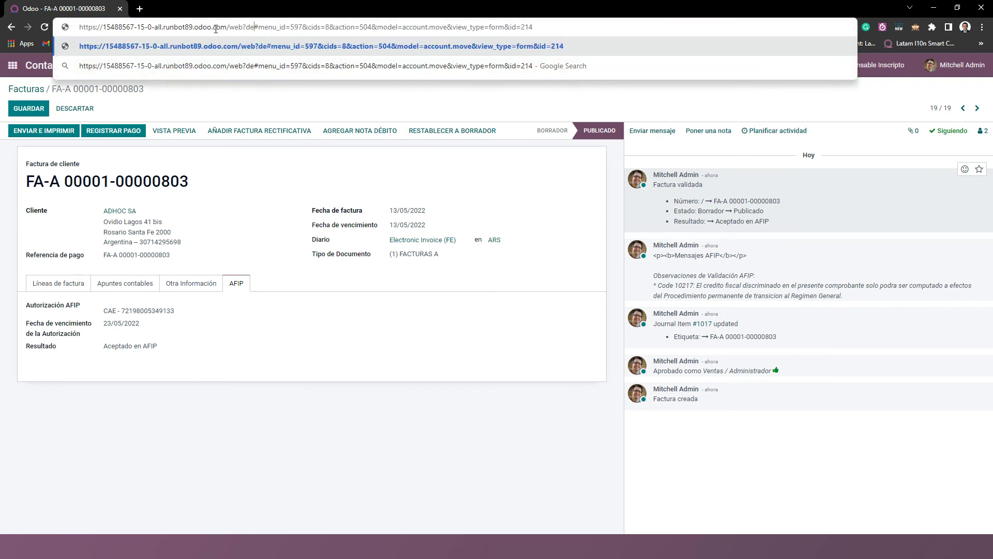
type("bug")
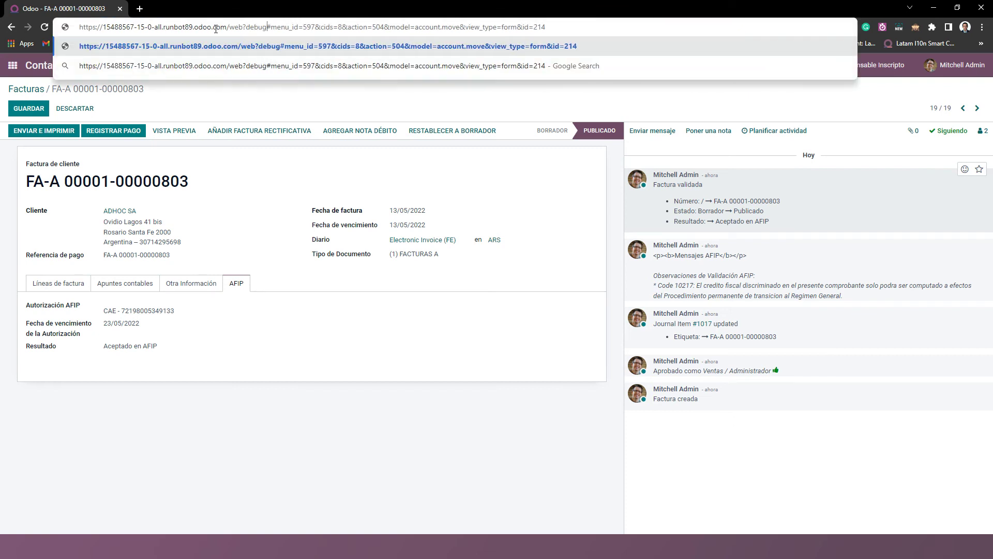
type("=1")
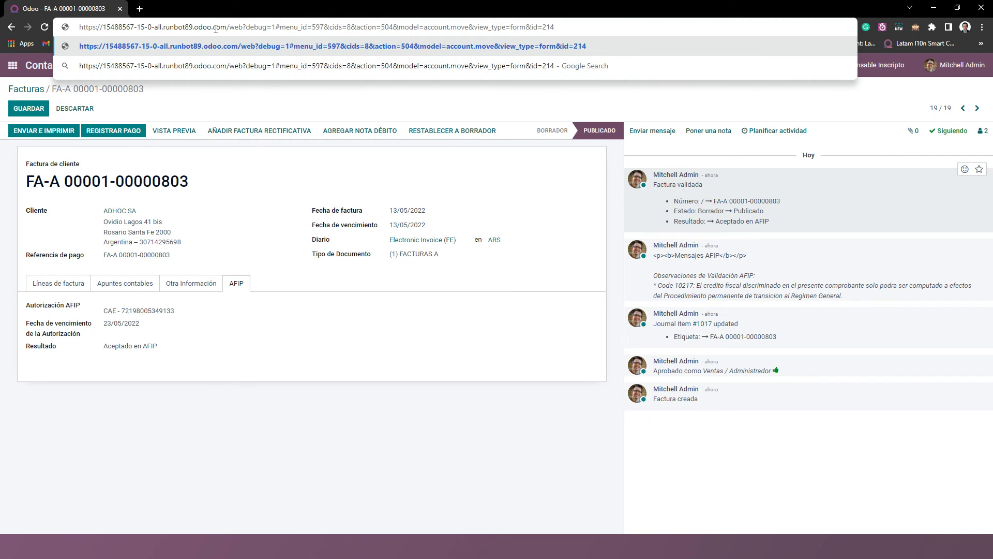
key("Return")
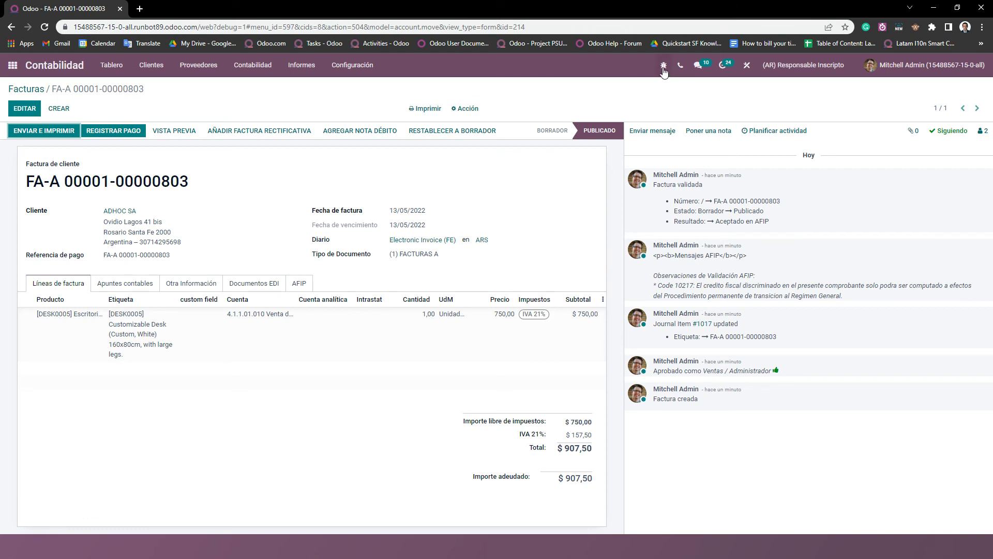
Examine the AFIP authorization details and the XML request of the posted invoice
left_click(294, 286)
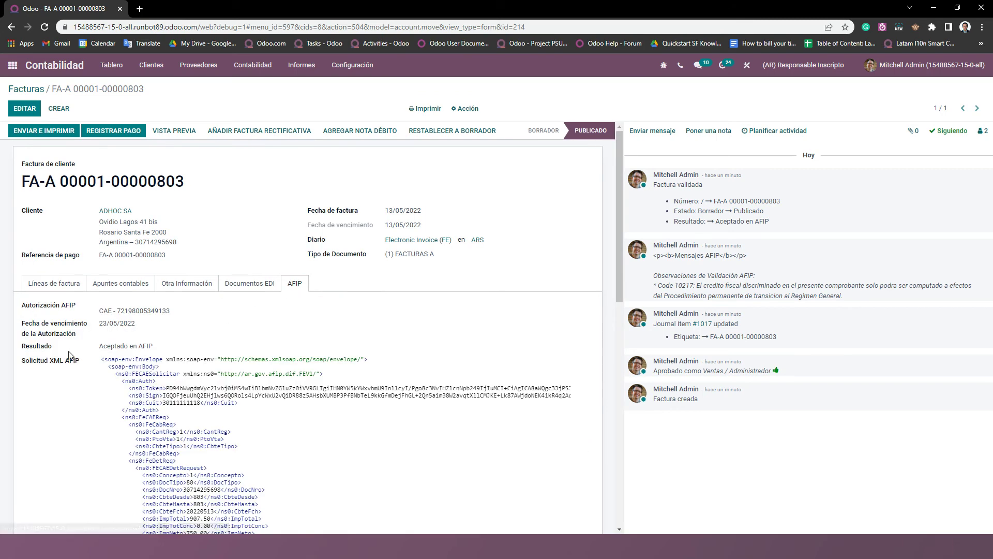
scroll(290, 463, "down", 10)
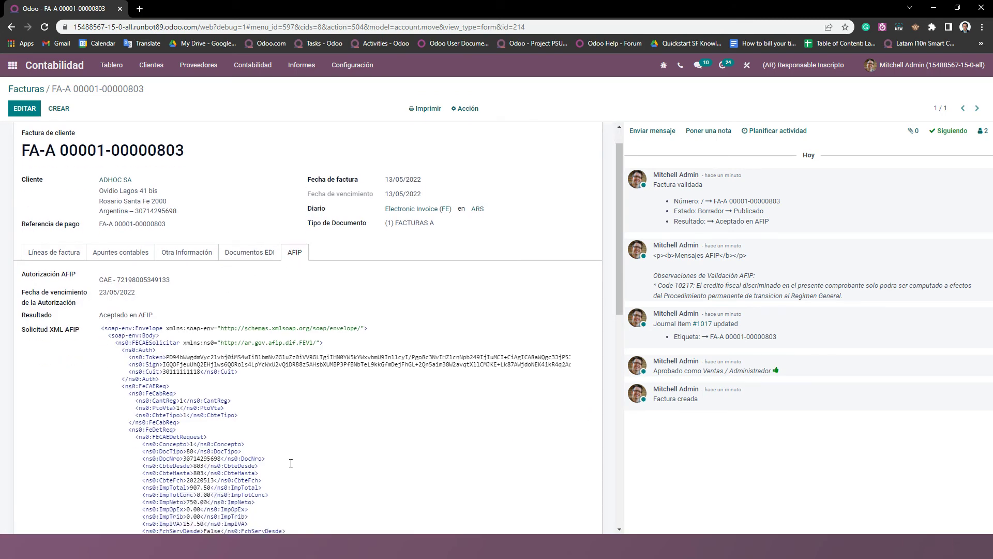
scroll(291, 463, "up", 10)
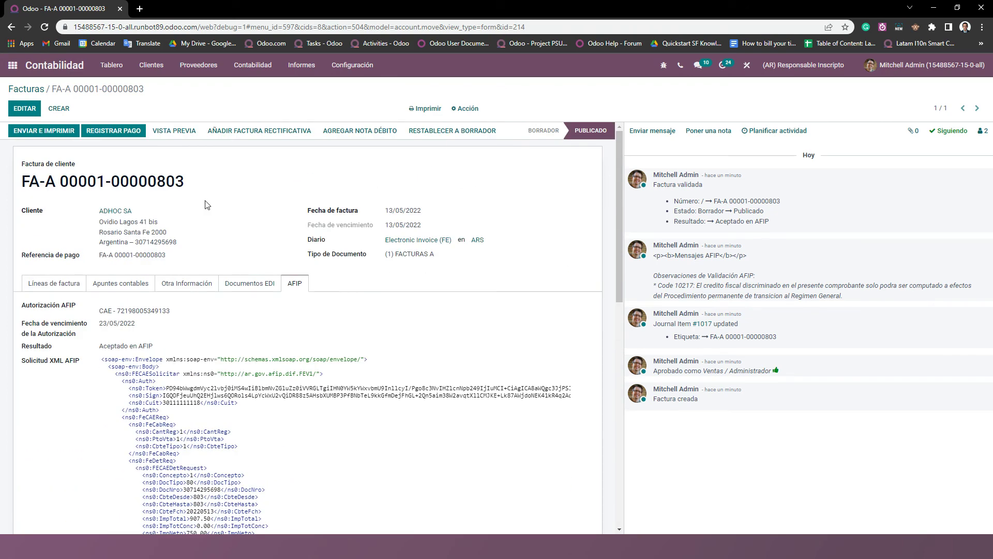
Try to preview the posted invoice on the customer portal and return to the invoice form
left_click(172, 135)
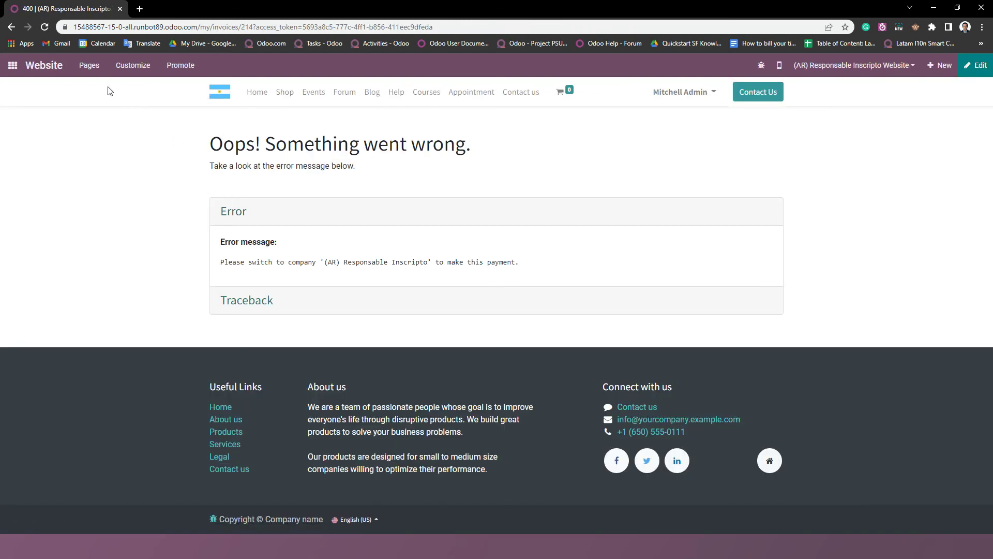
left_click(11, 27)
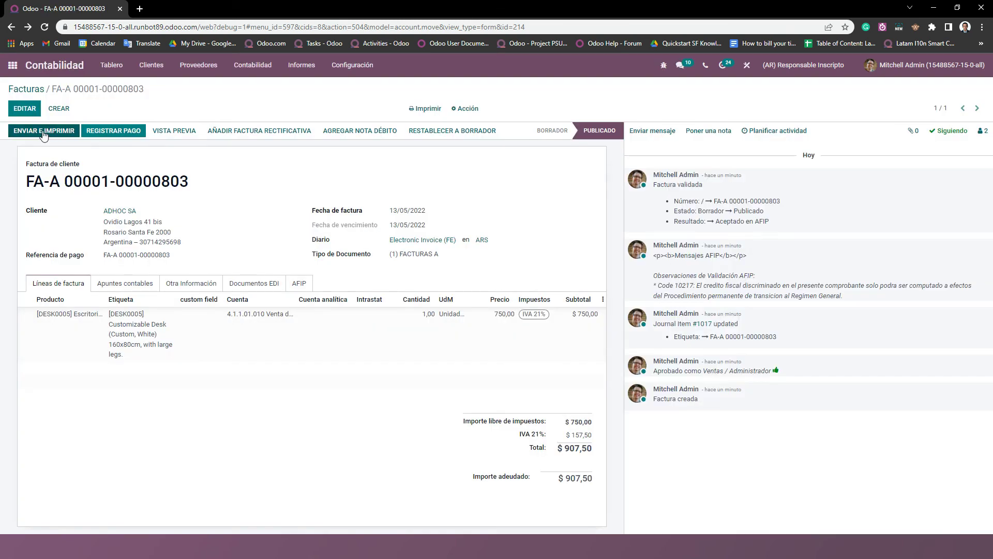
Download the invoice's PDF attachment from the Enviar factura dialog and open the file
left_click(42, 134)
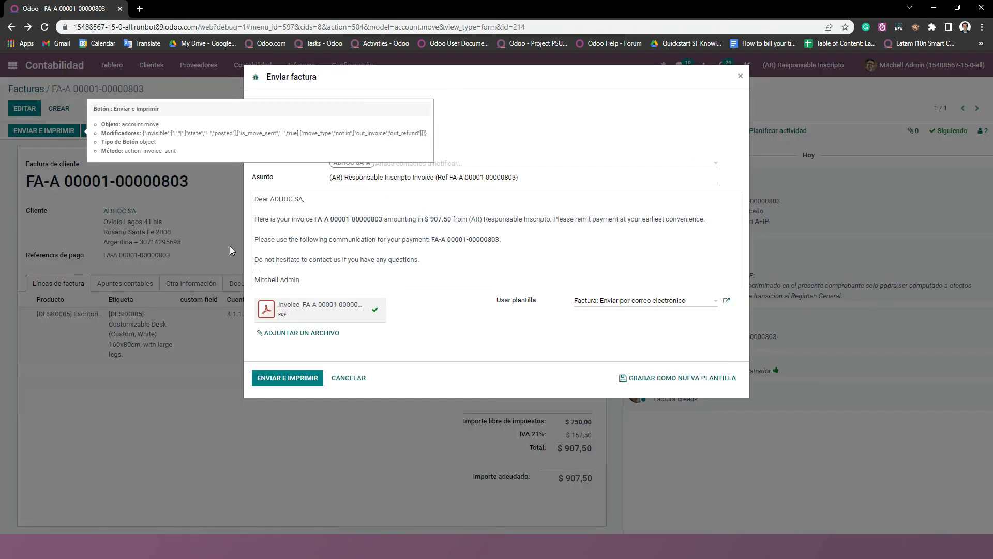
left_click(273, 314)
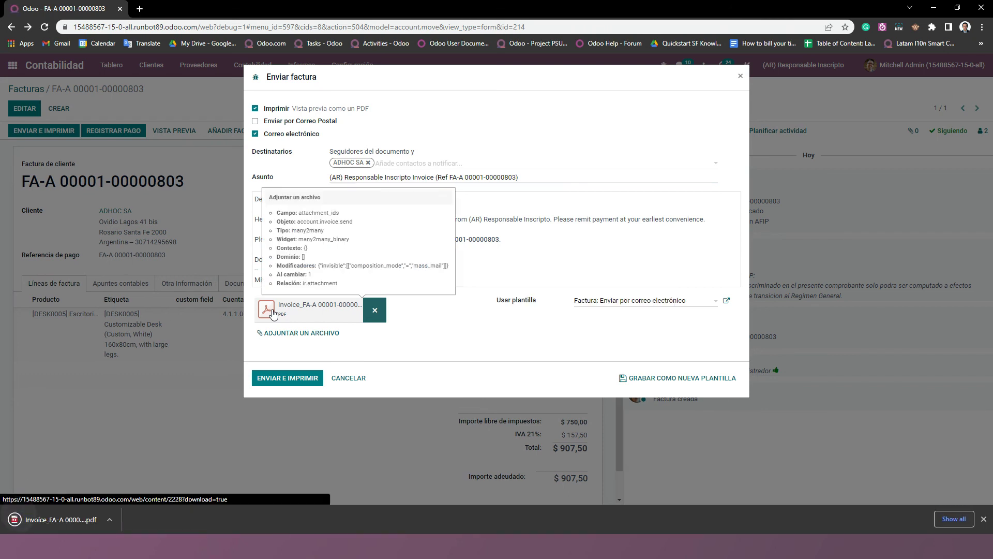
left_click(80, 521)
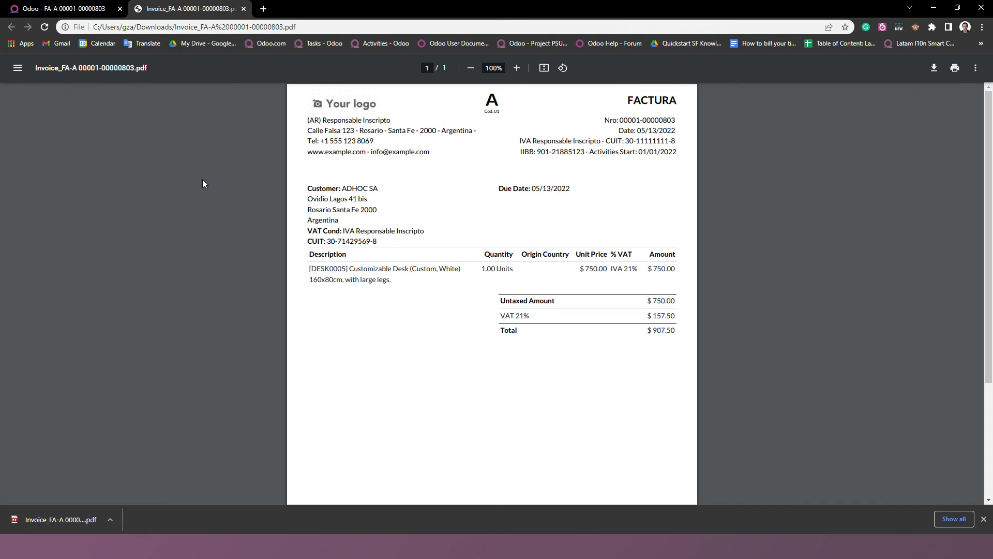
Examine the PDF invoice's header, totals, QR code and CAE details, then return to Odoo and cancel sending the invoice
scroll(299, 337, "down", 3)
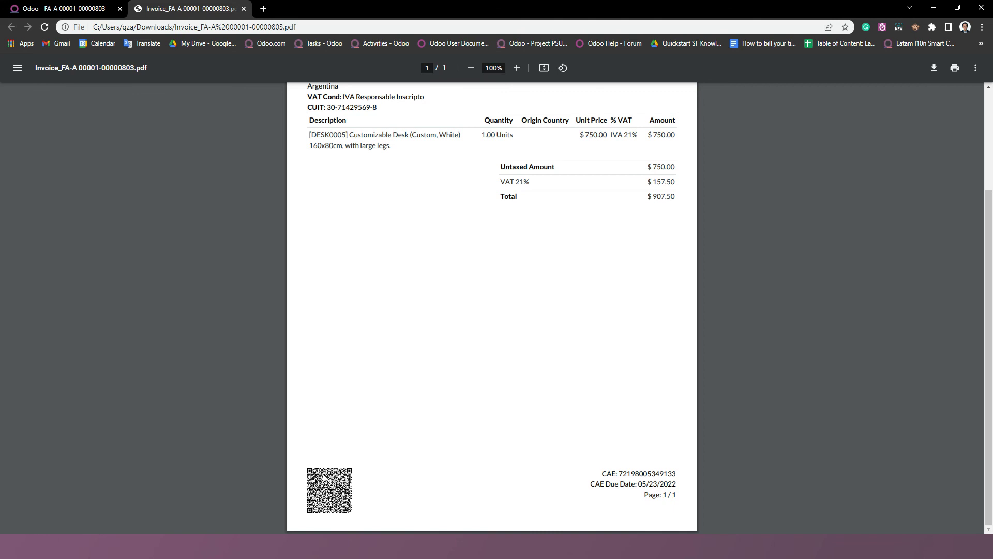
scroll(319, 418, "up", 3)
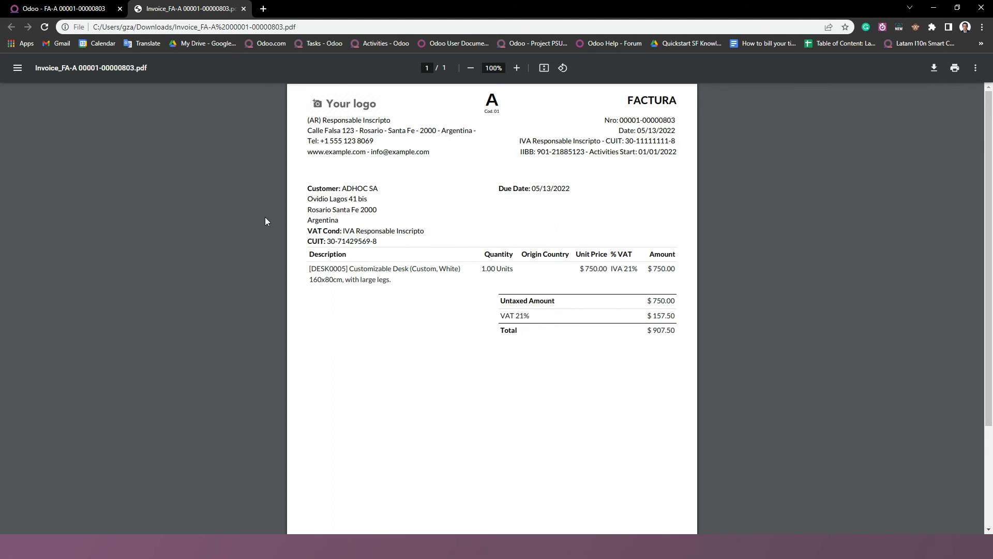
left_click(81, 10)
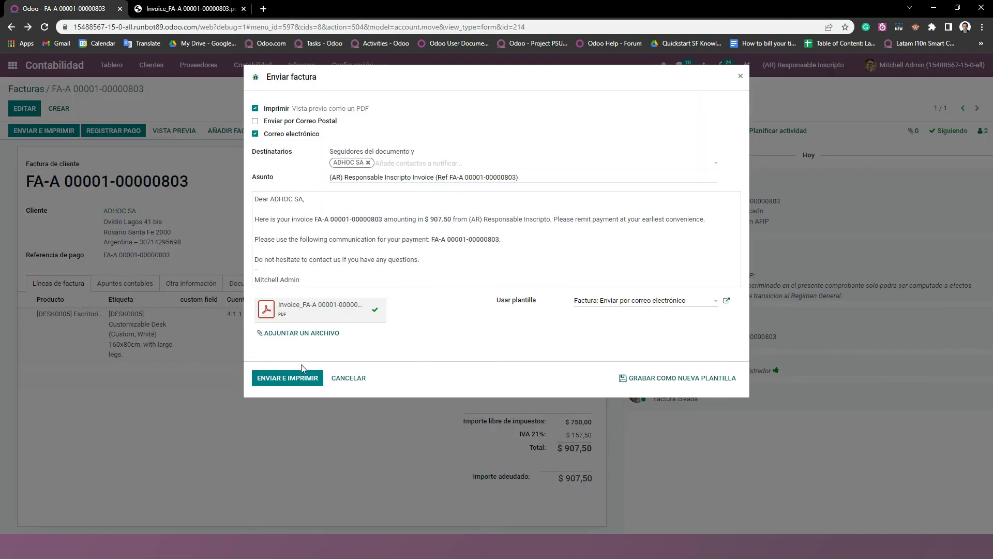
left_click(342, 378)
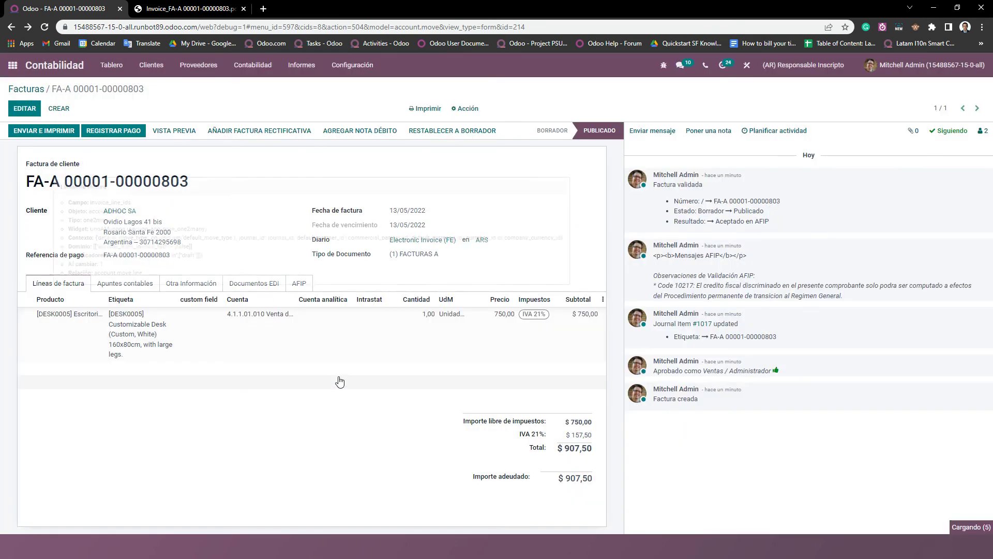